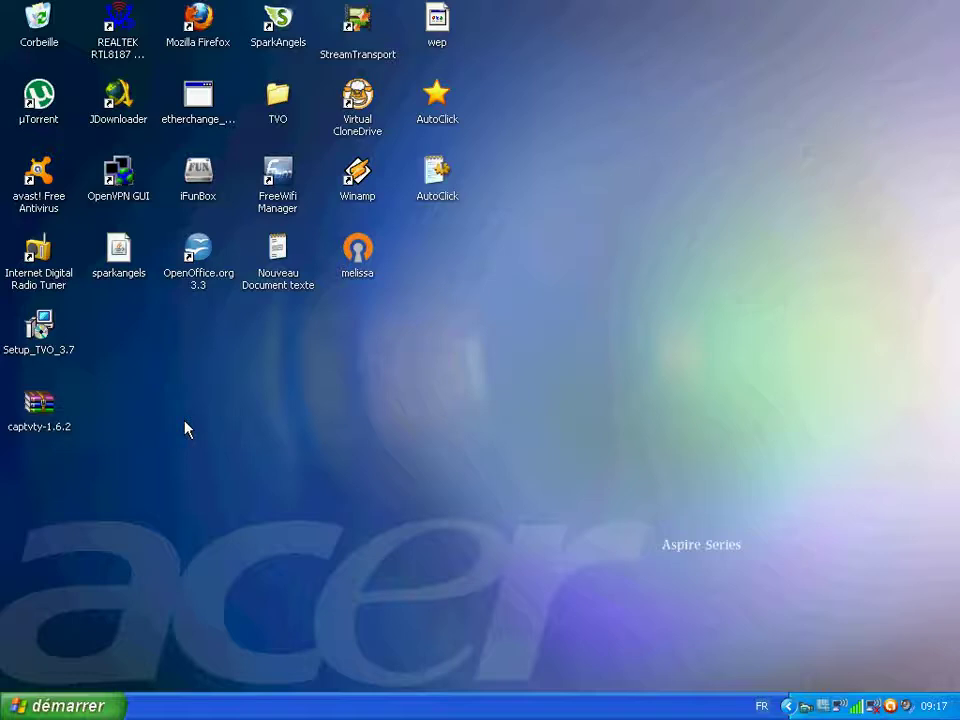
Step: Move the captvty-1.6.2 archive to a free spot on the desktop and create a new desktop folder named captvty
left_click(45, 410)
left_click_drag(39, 405, 193, 327)
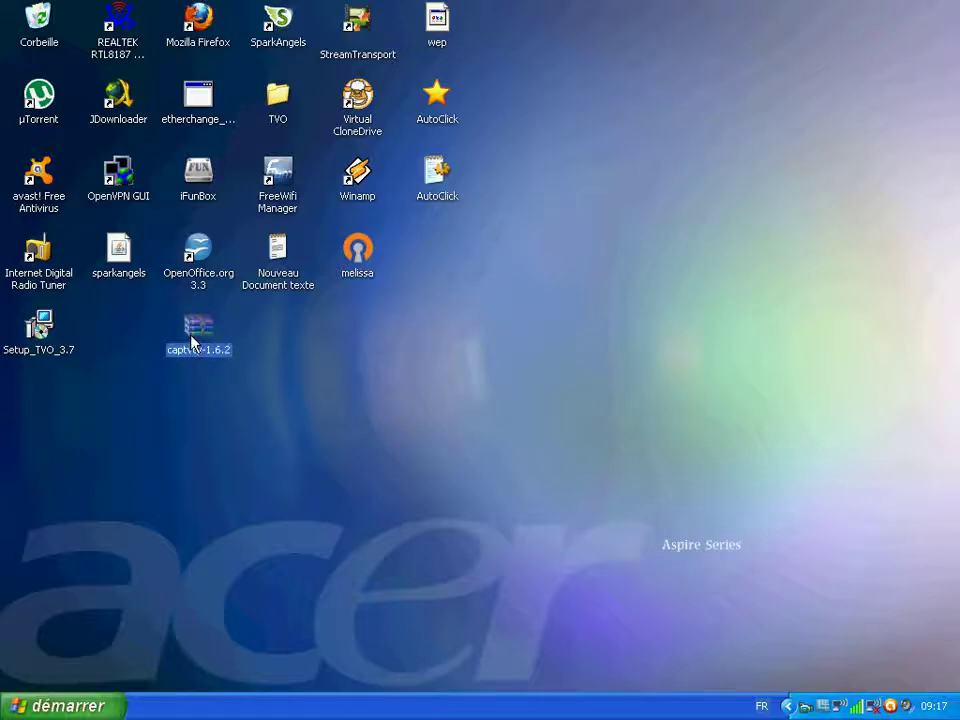
right_click(341, 358)
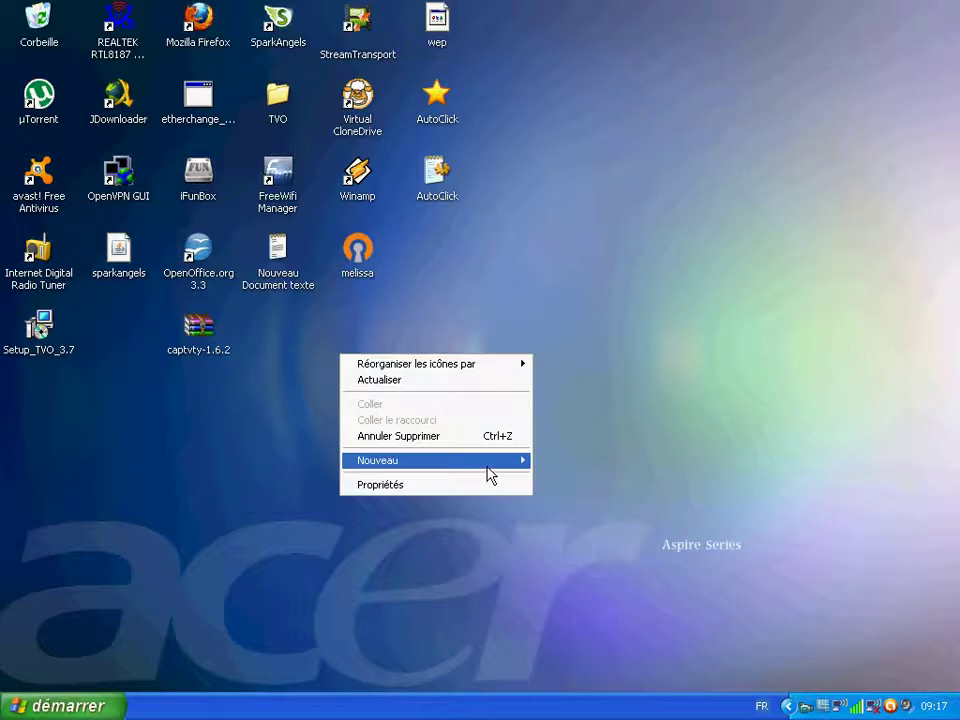
mouse_move(490, 476)
left_click(630, 215)
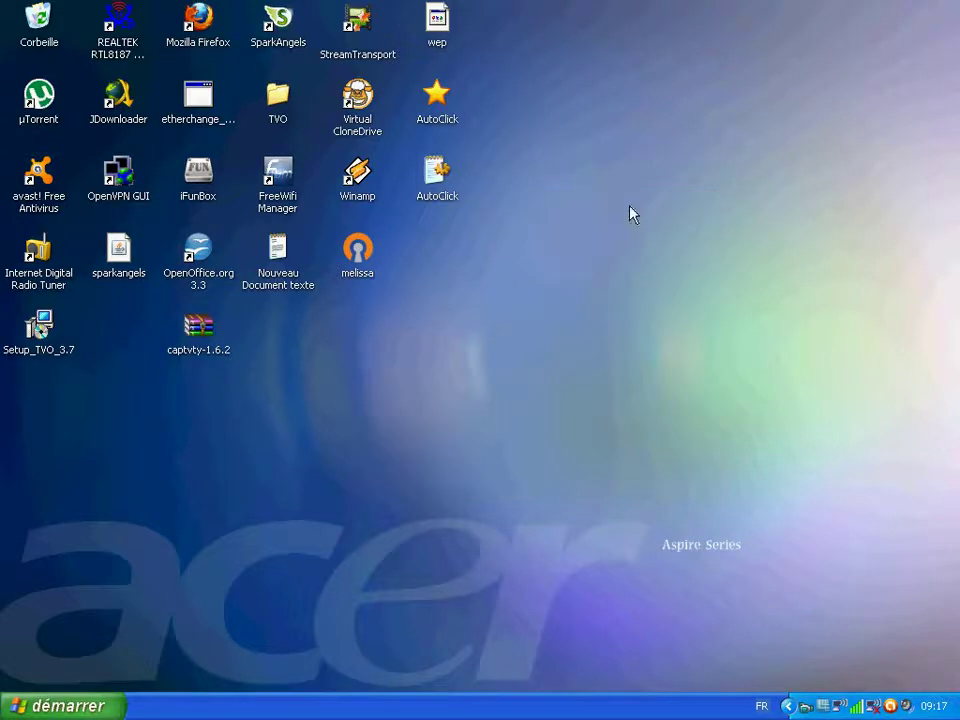
type("captvty")
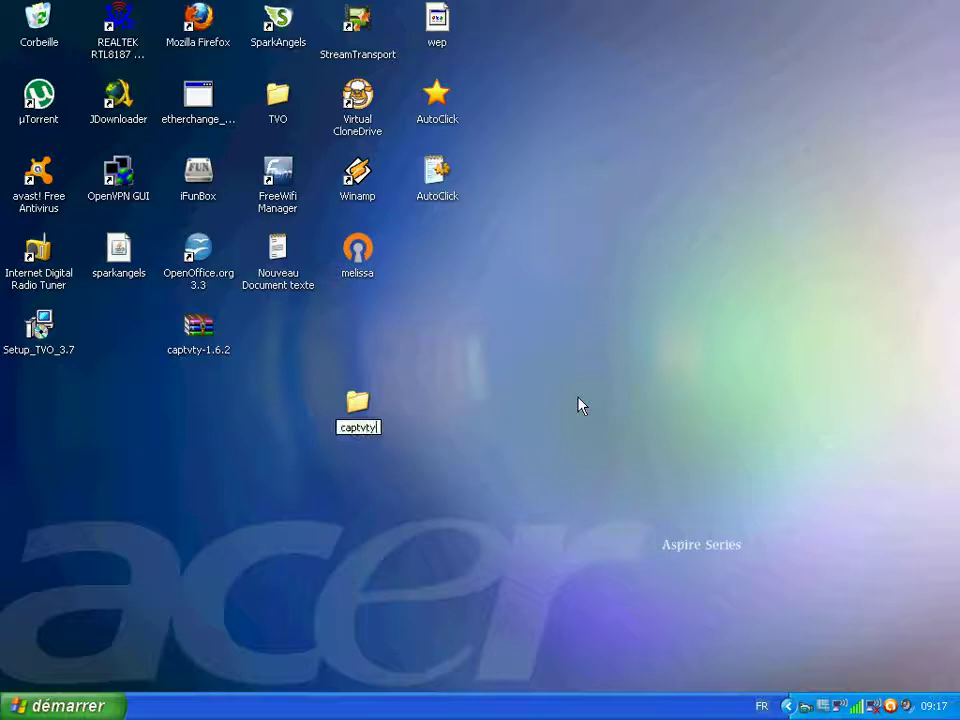
key("Return")
Step: Move the captvty-1.6.2 archive into the captvty folder and extract its contents there
left_click(197, 326)
left_click_drag(368, 405, 368, 405)
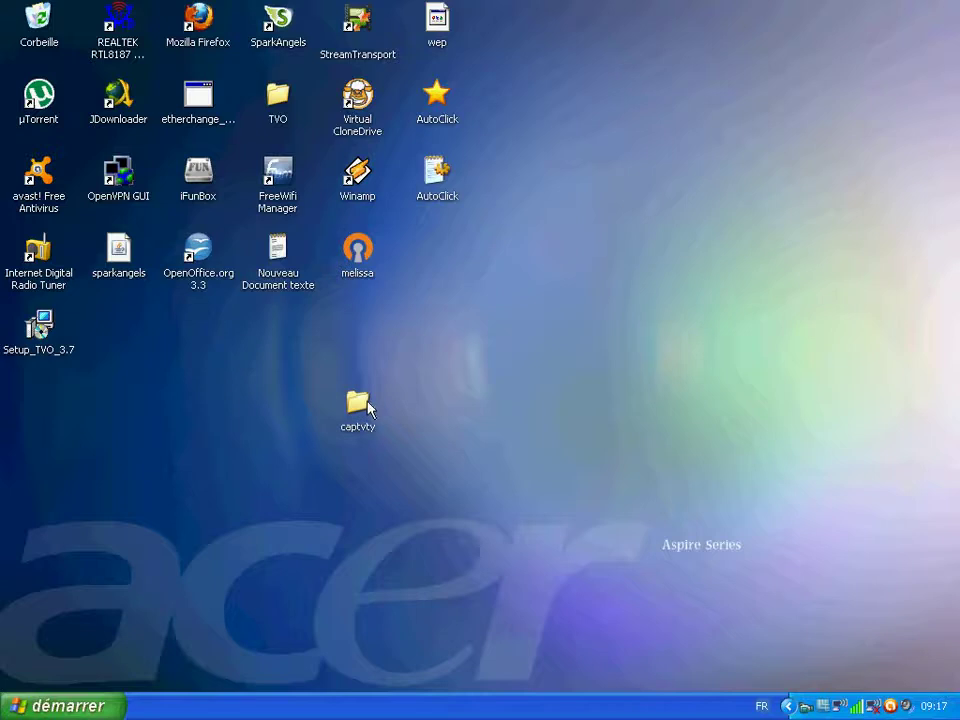
double_click(368, 403)
left_click(438, 202)
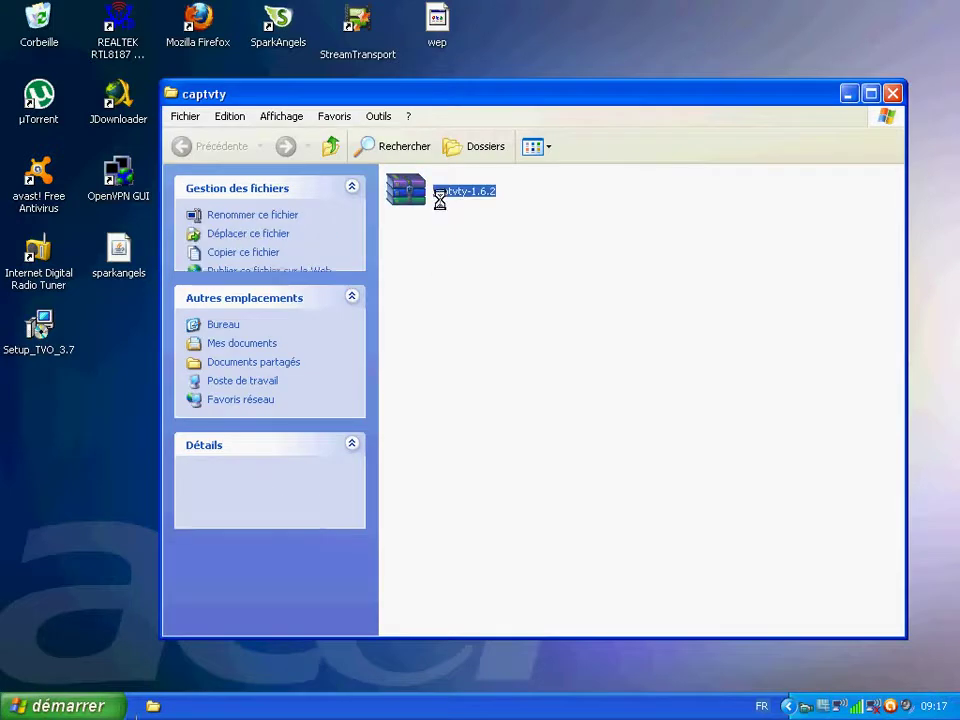
right_click(443, 207)
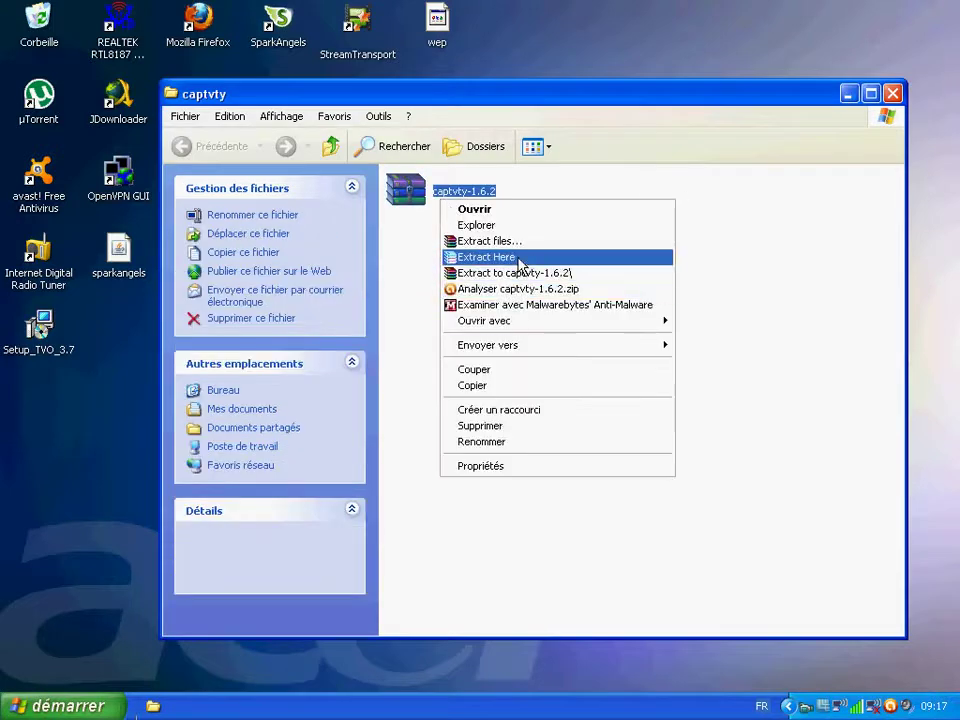
left_click(515, 258)
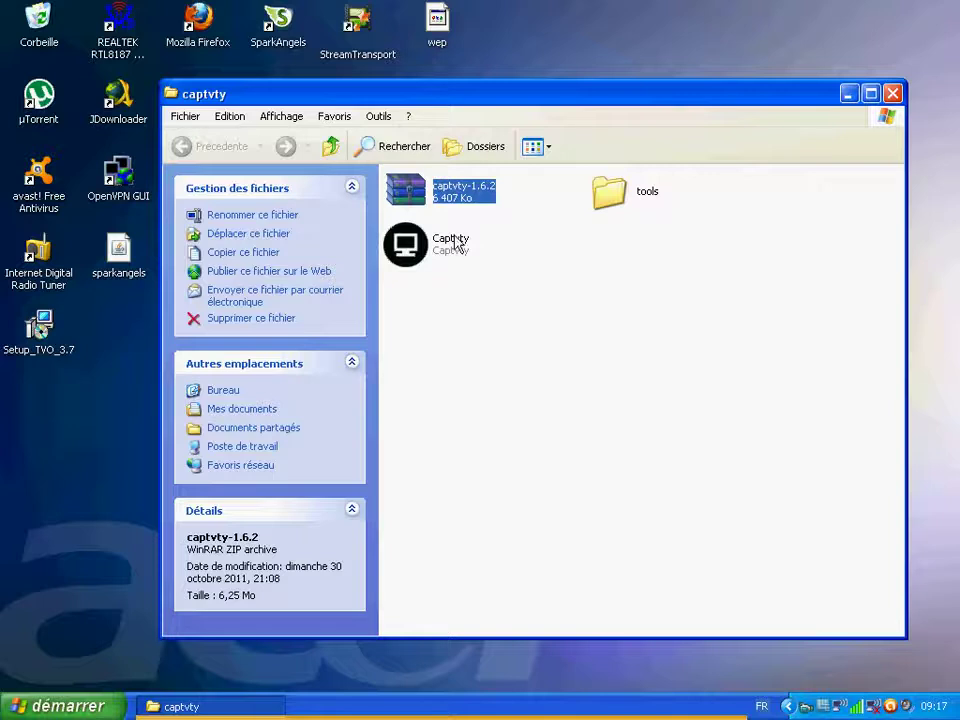
Step: Launch the extracted Captvty application and load the list of TF1 programmes
left_click(433, 249)
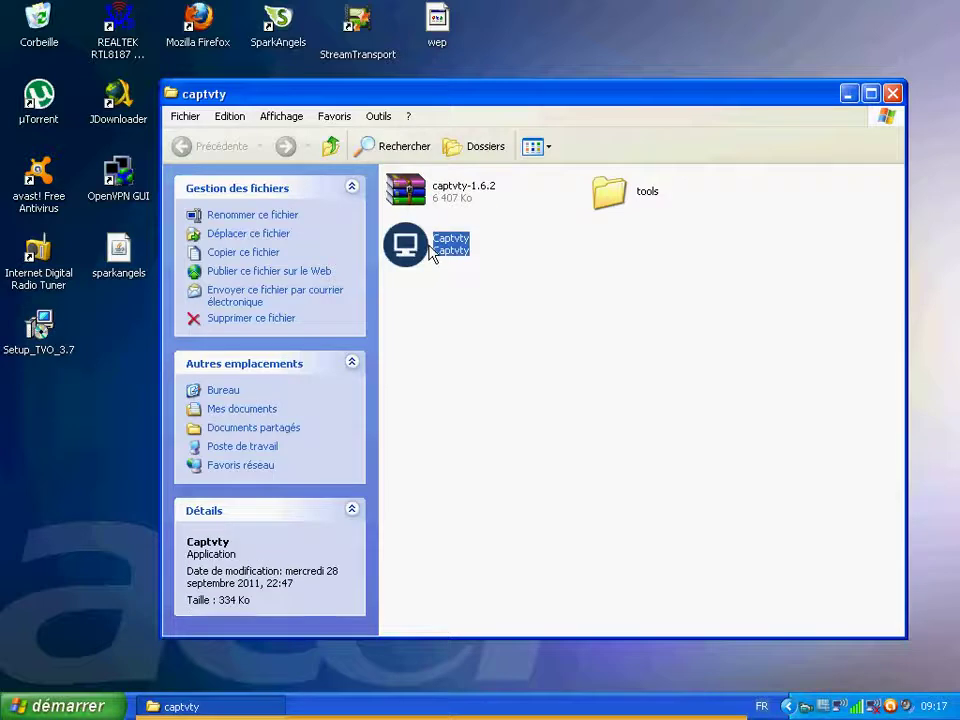
double_click(433, 249)
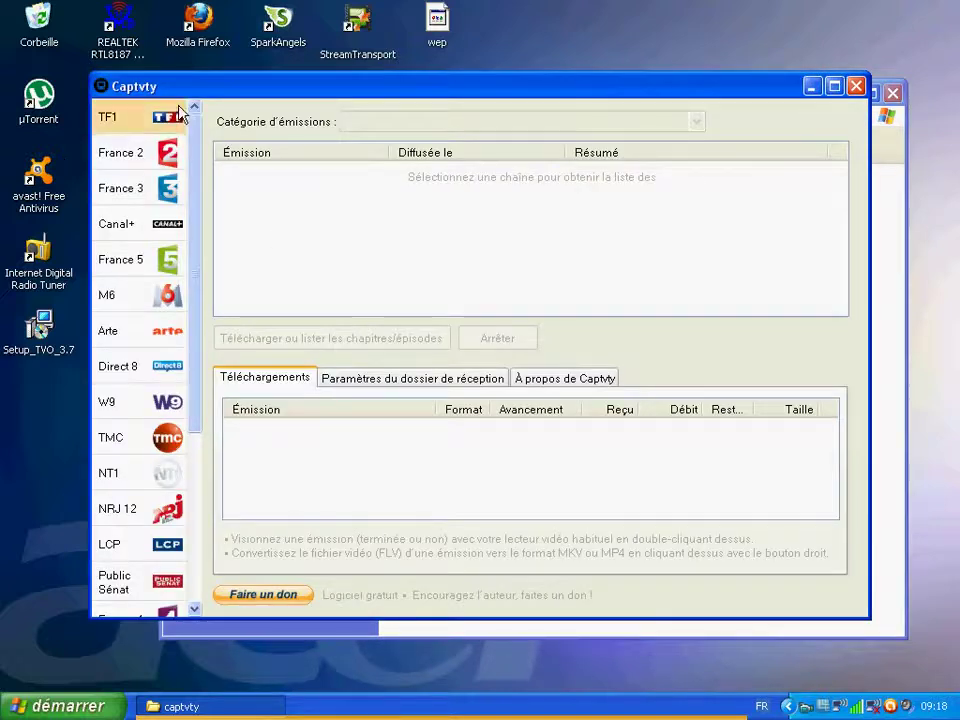
left_click_drag(191, 139, 196, 316)
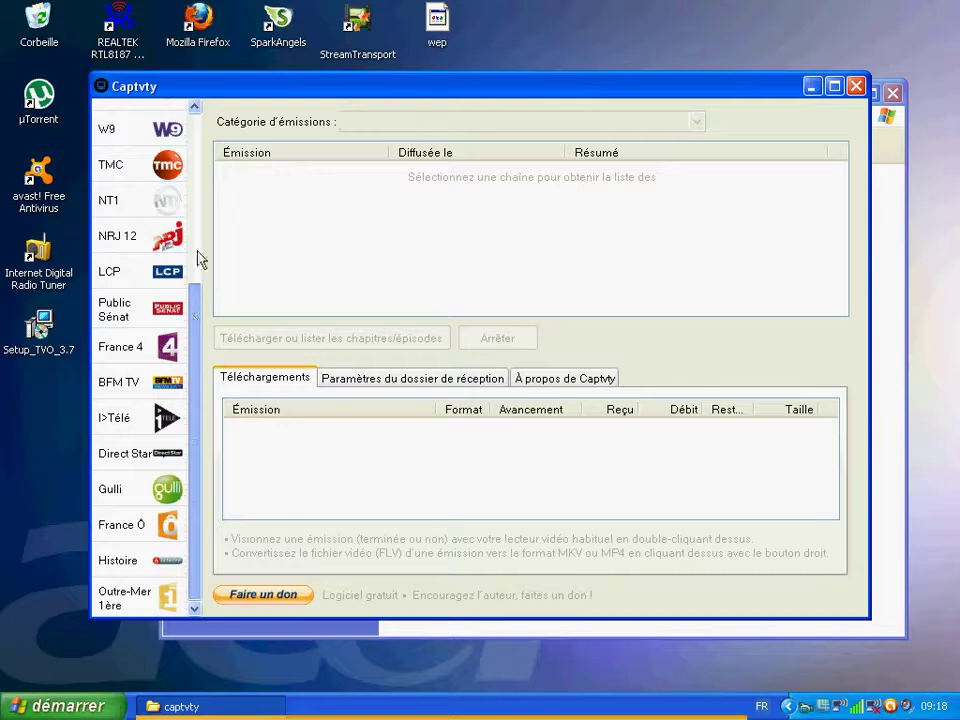
left_click_drag(199, 257, 193, 122)
left_click(152, 120)
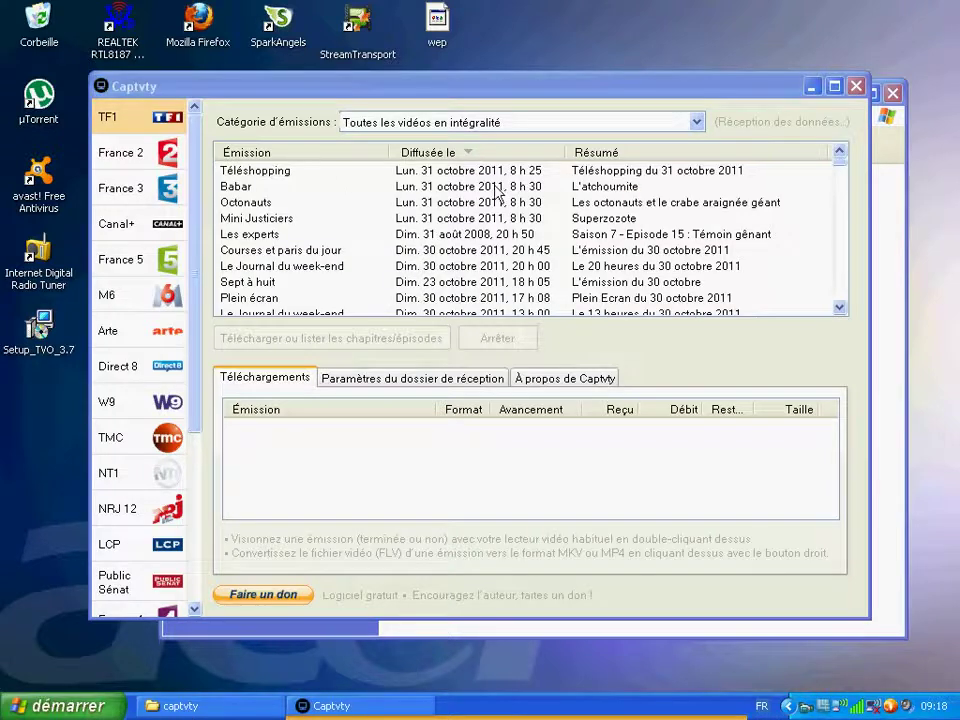
Step: Download the TF1 programme Courses et paris du jour of 30 October 2011 in standard definition
left_click(697, 122)
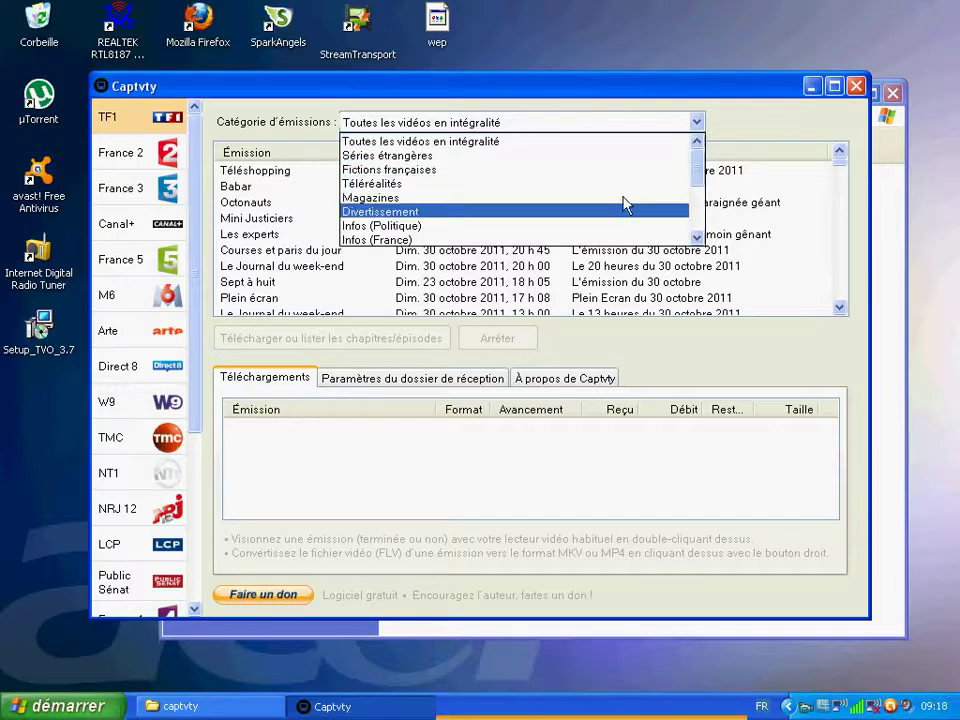
left_click(759, 103)
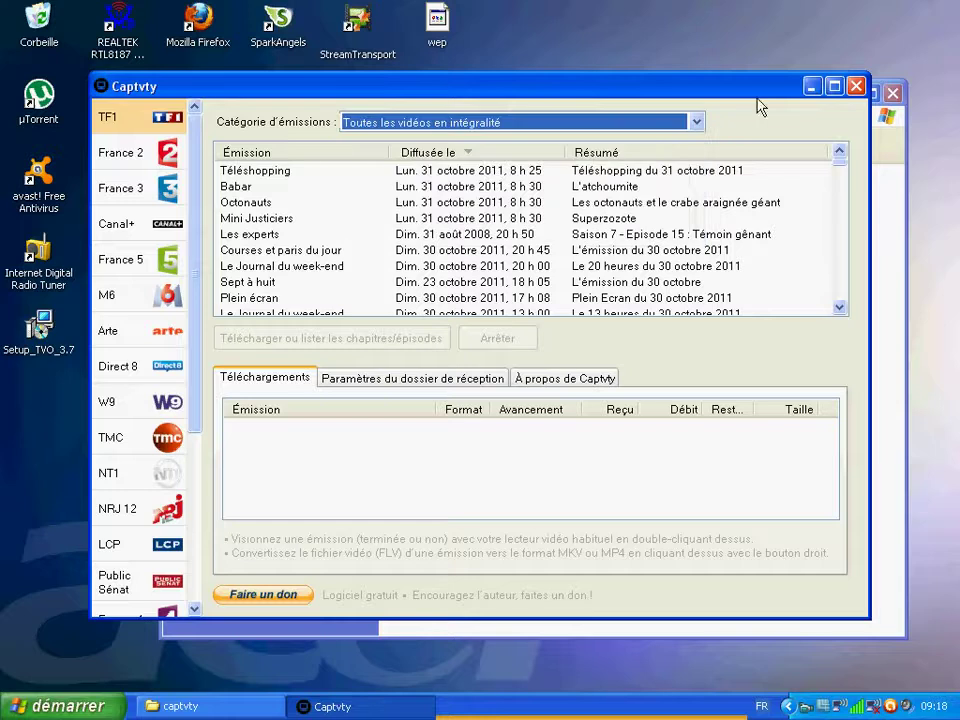
left_click(331, 252)
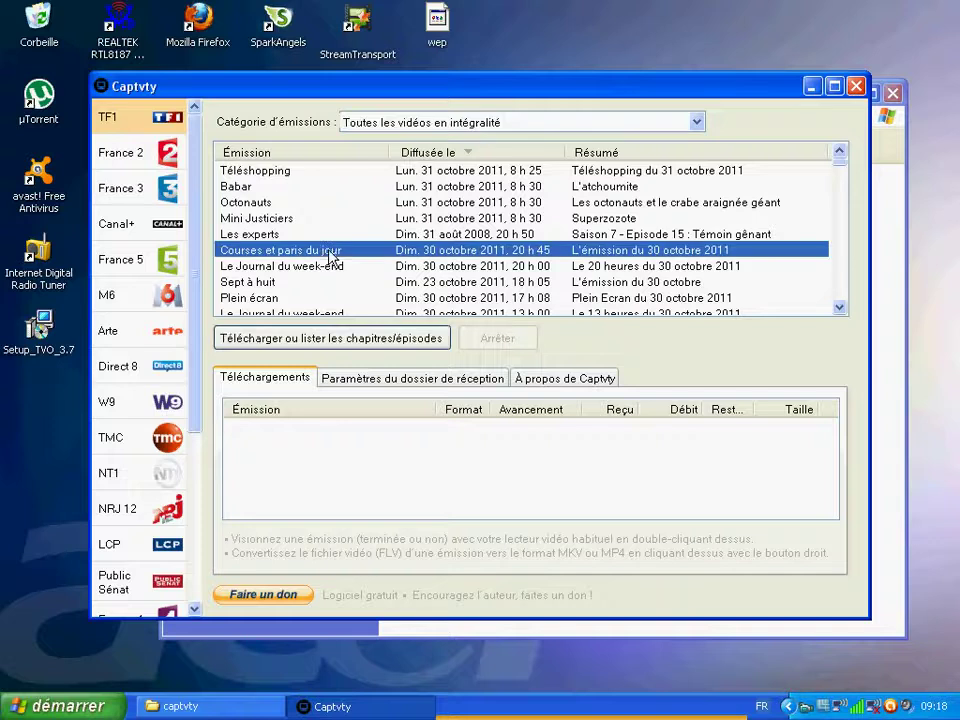
left_click(284, 345)
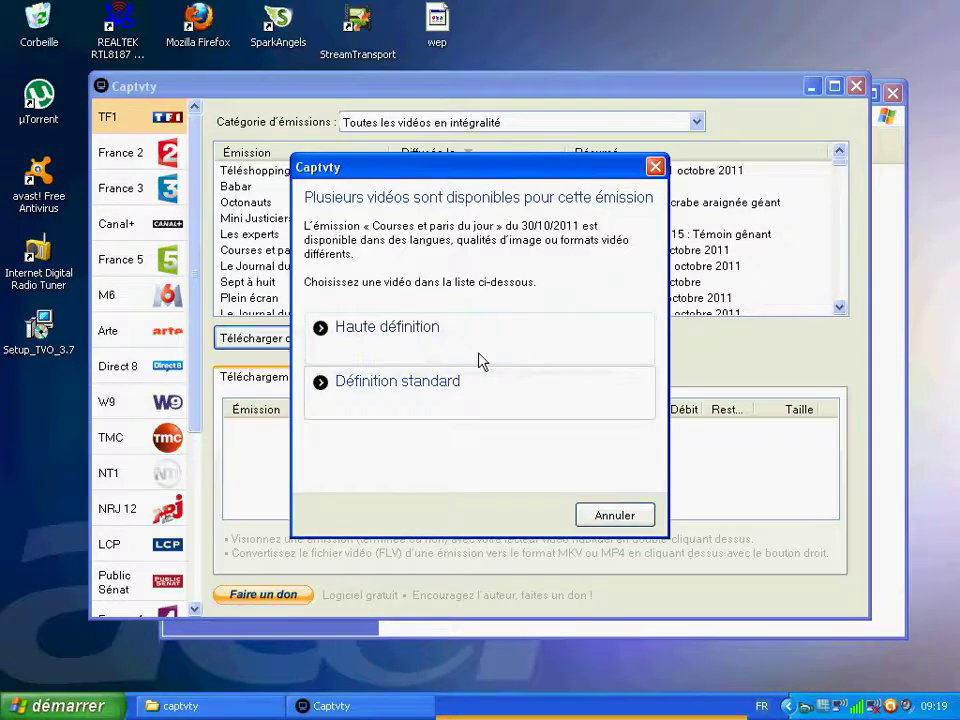
left_click(430, 386)
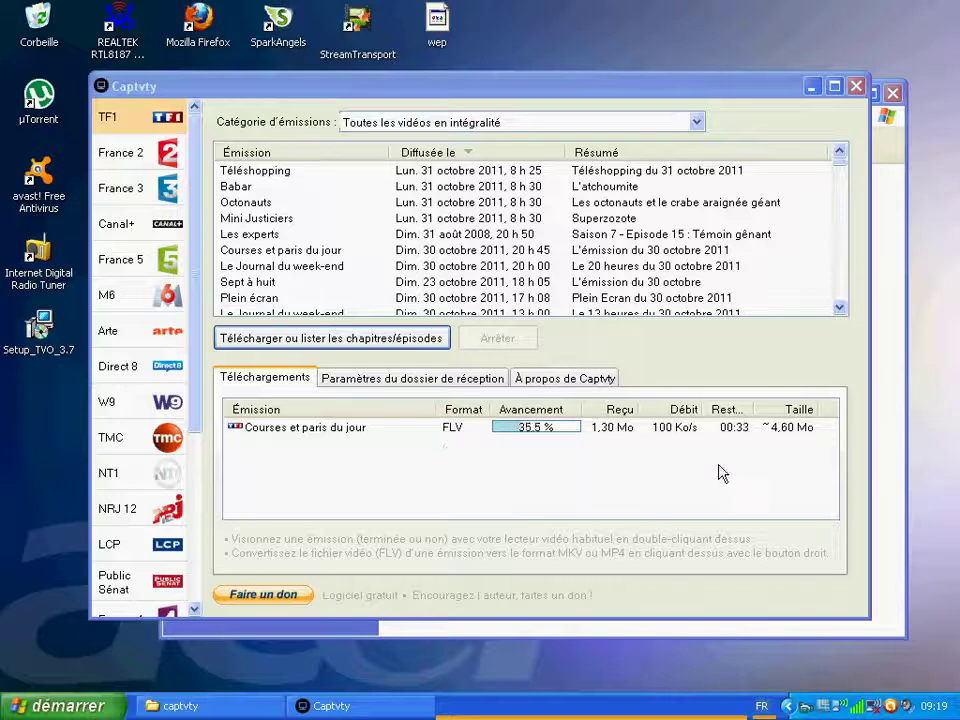
Step: Check the Vidéos subfolder of the captvty folder for the downloaded file and close the folder window
left_click(175, 706)
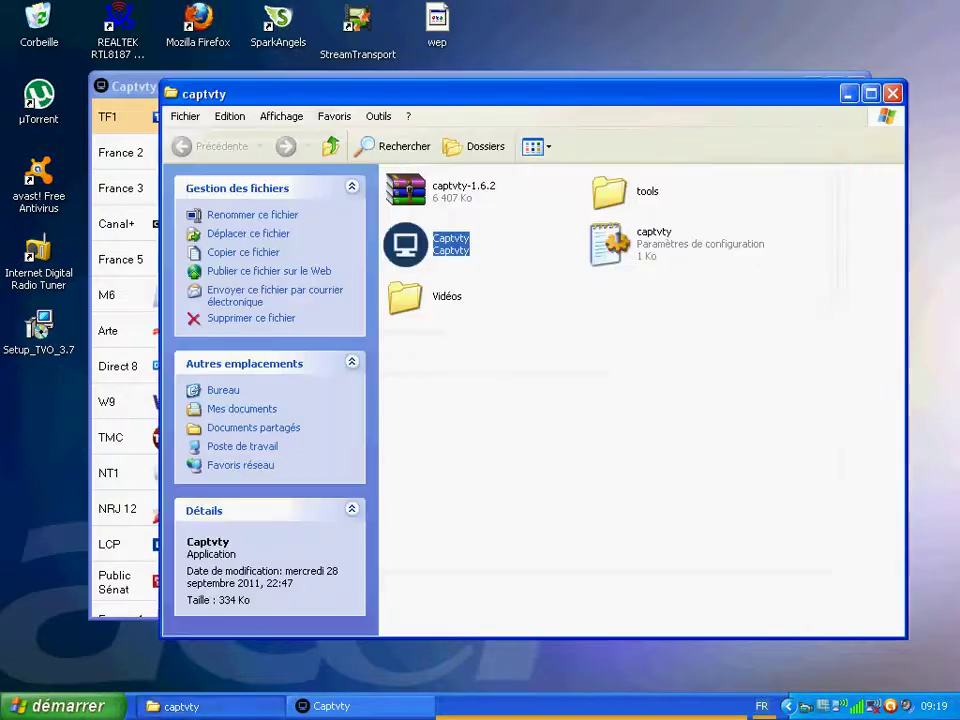
double_click(442, 302)
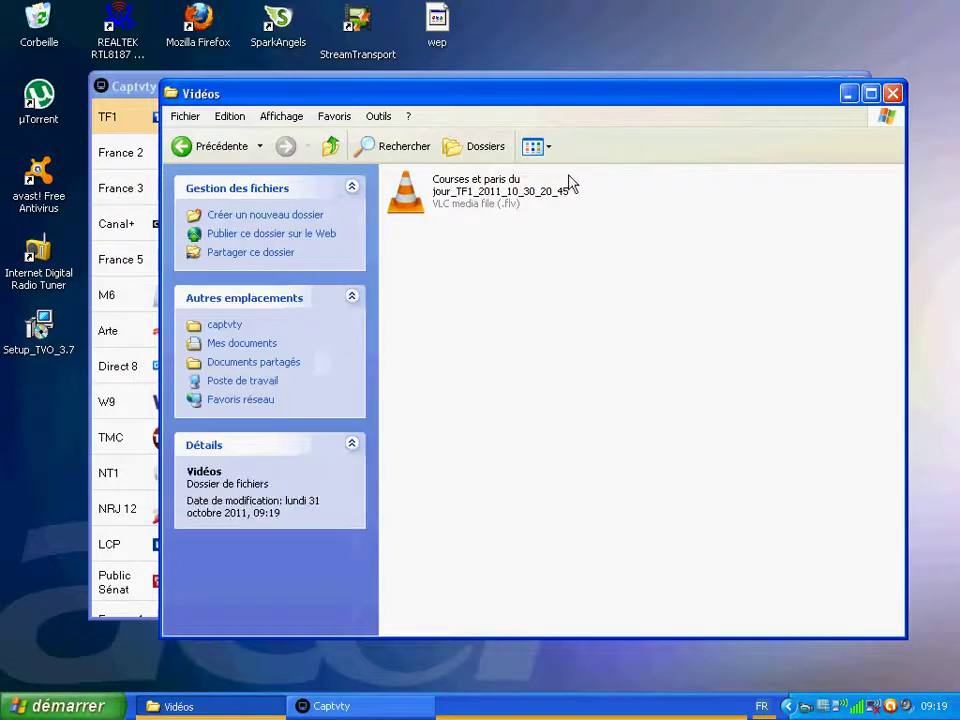
left_click(890, 96)
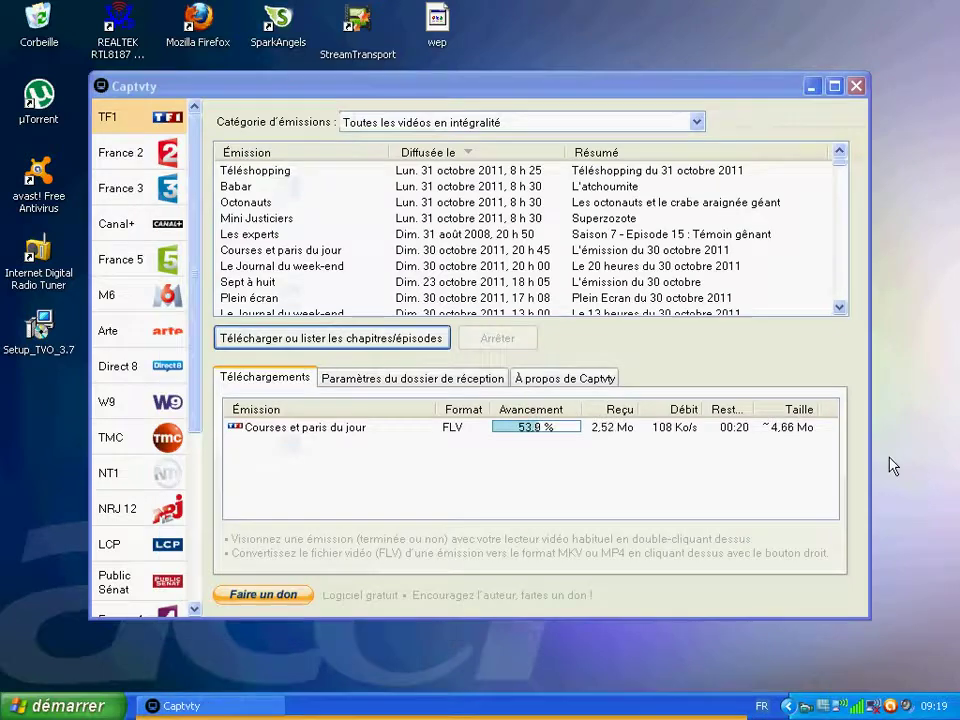
Step: Play the Courses et paris du jour video while it is still downloading, then close the video player
double_click(352, 430)
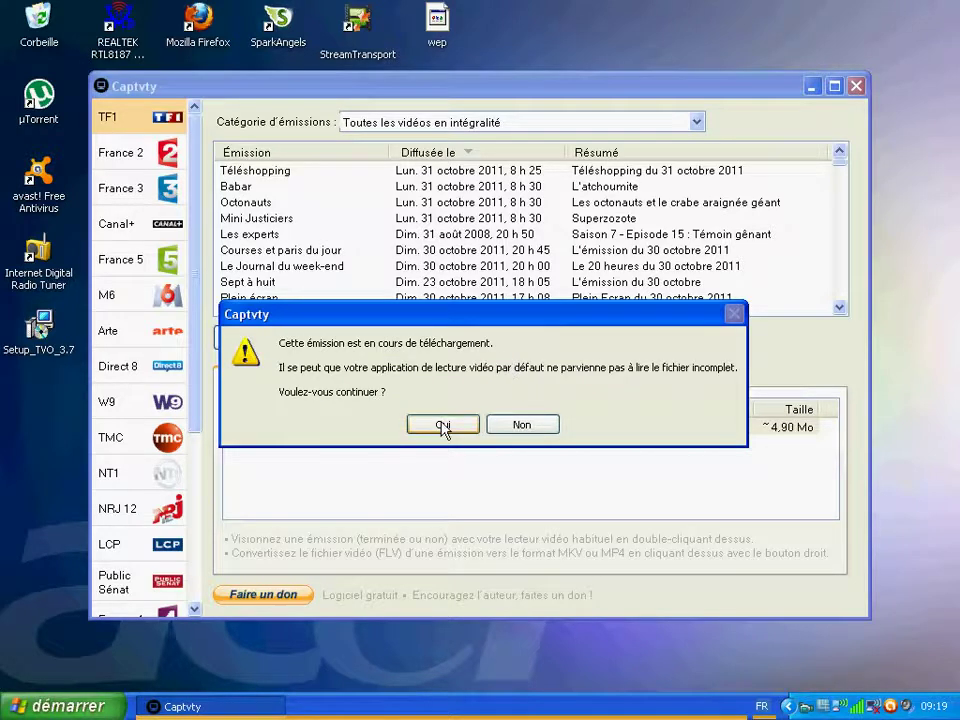
left_click(442, 425)
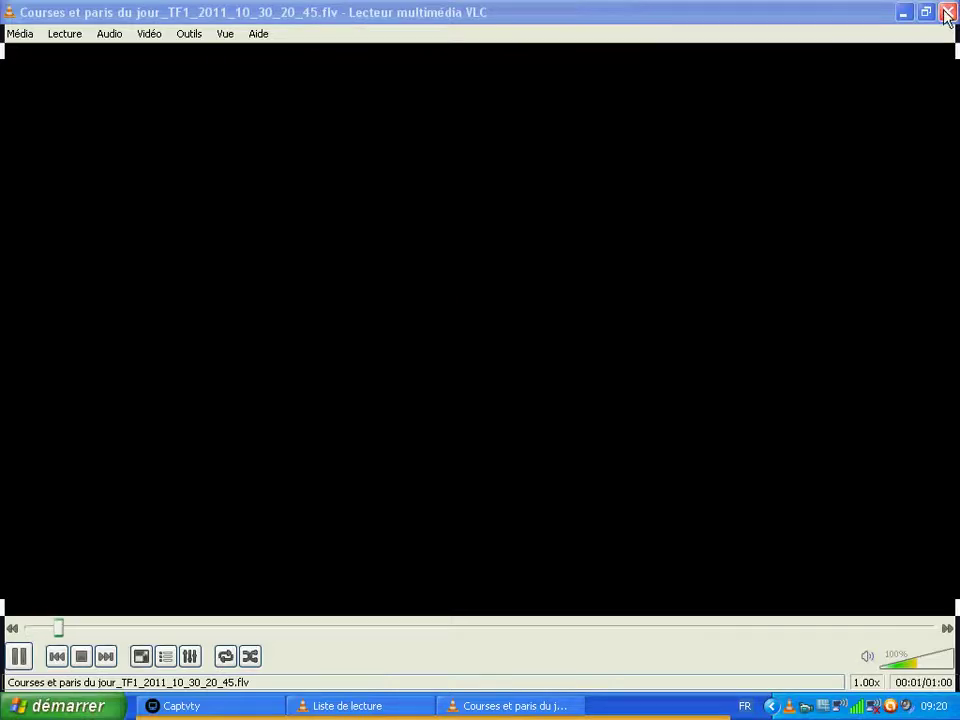
left_click(946, 13)
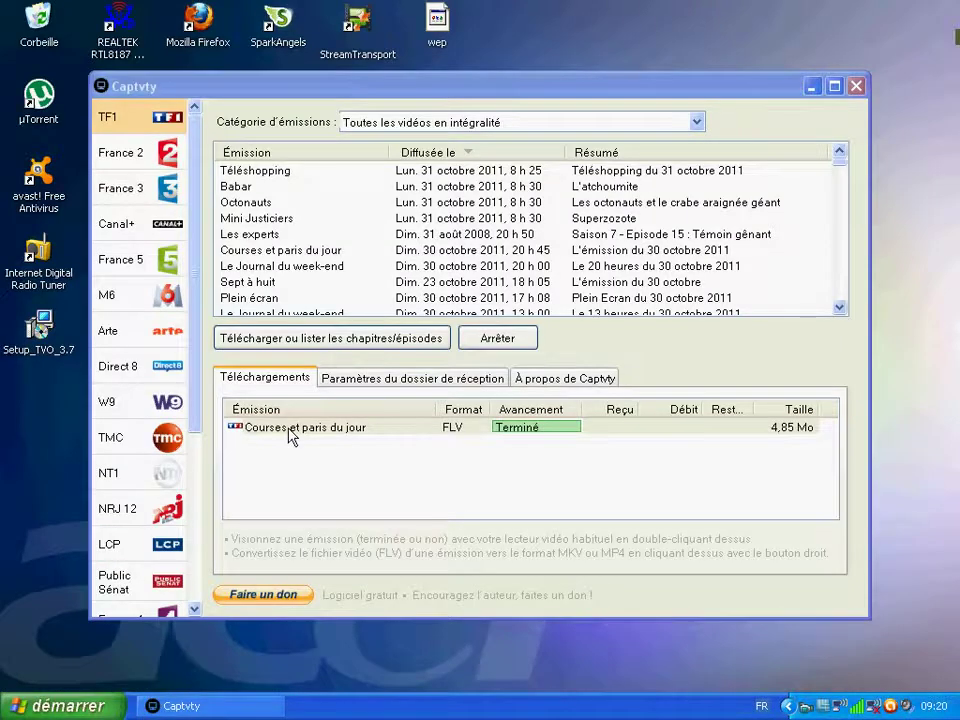
Step: Examine the file location and conversion options offered for the downloaded Courses et paris du jour video
left_click(358, 430)
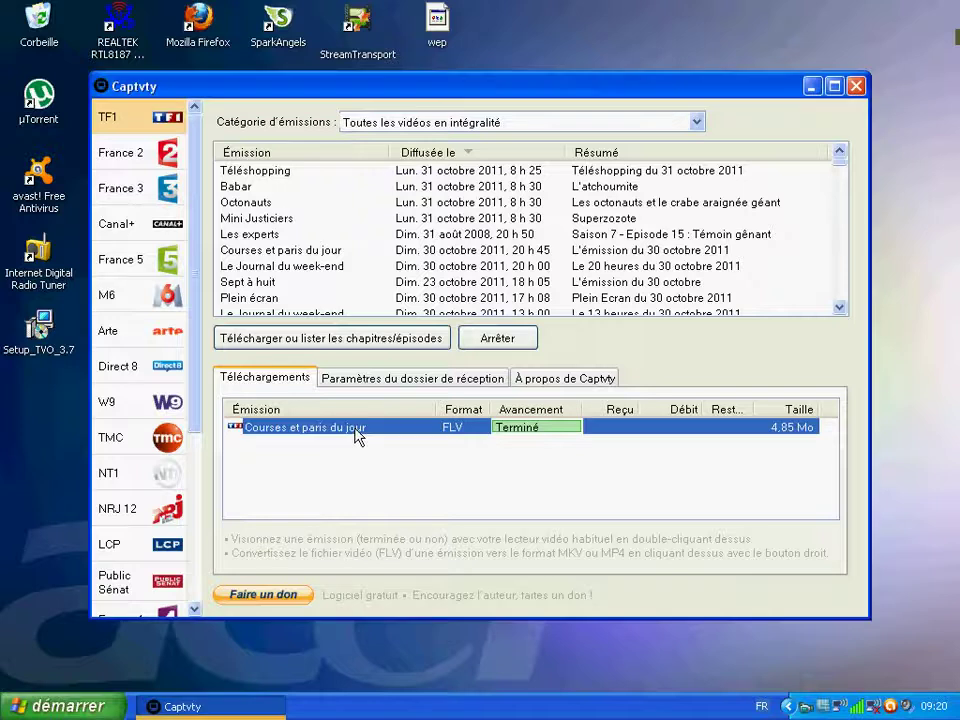
right_click(357, 436)
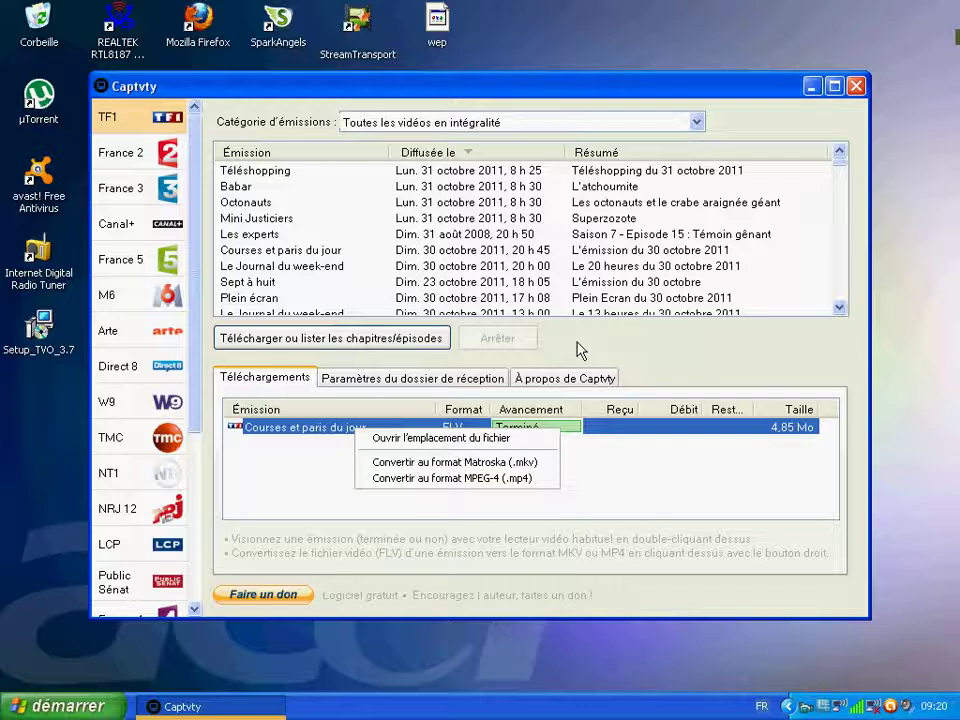
key("Escape")
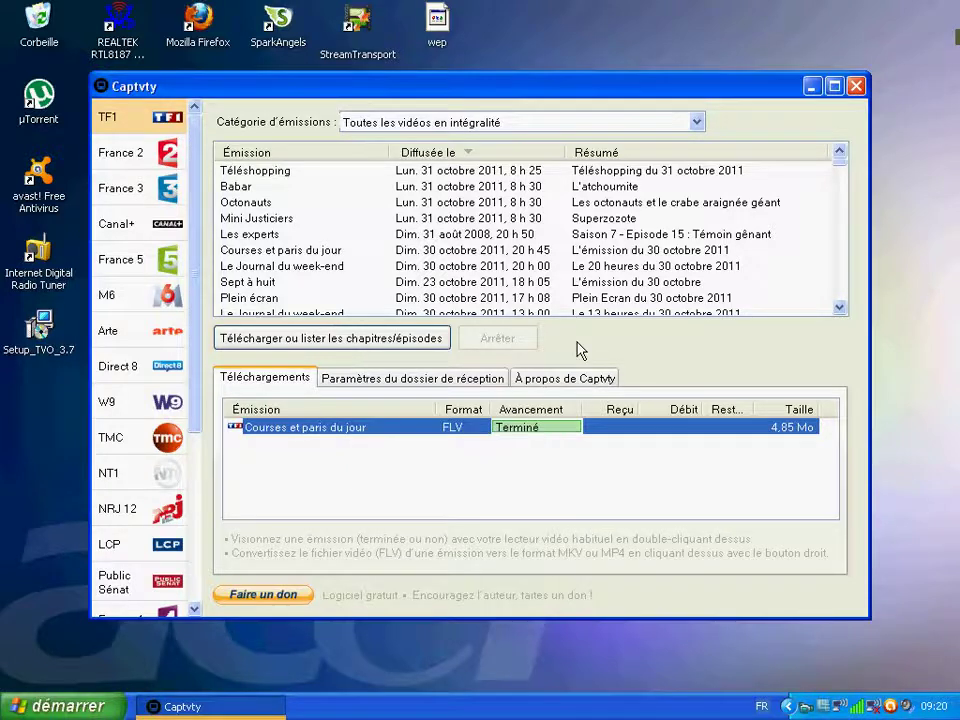
scroll(196, 345, "down", 3)
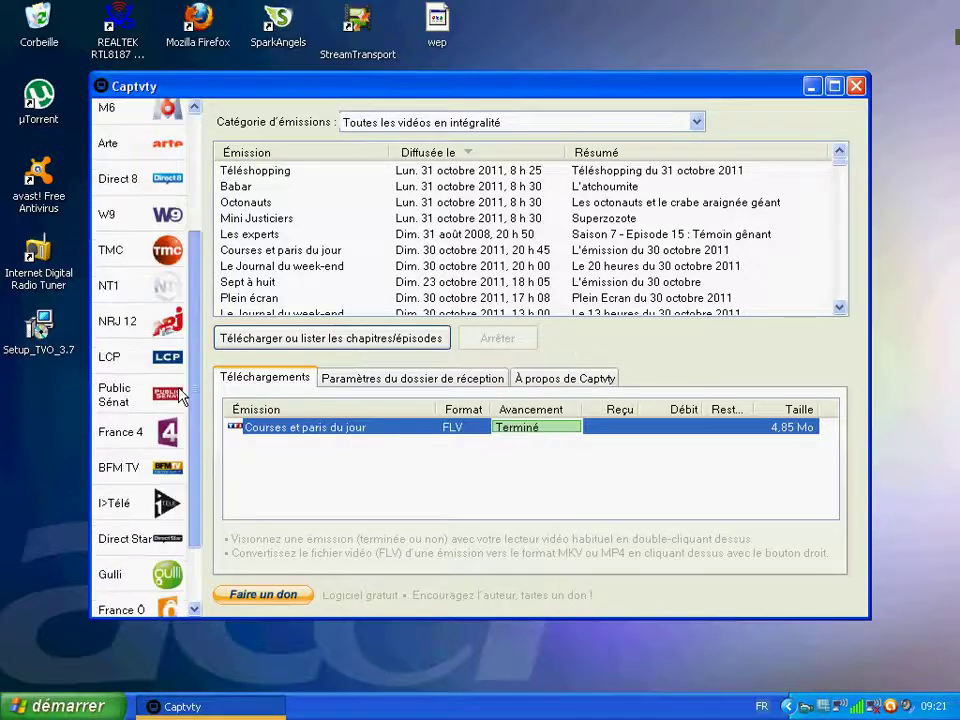
scroll(196, 345, "up", 3)
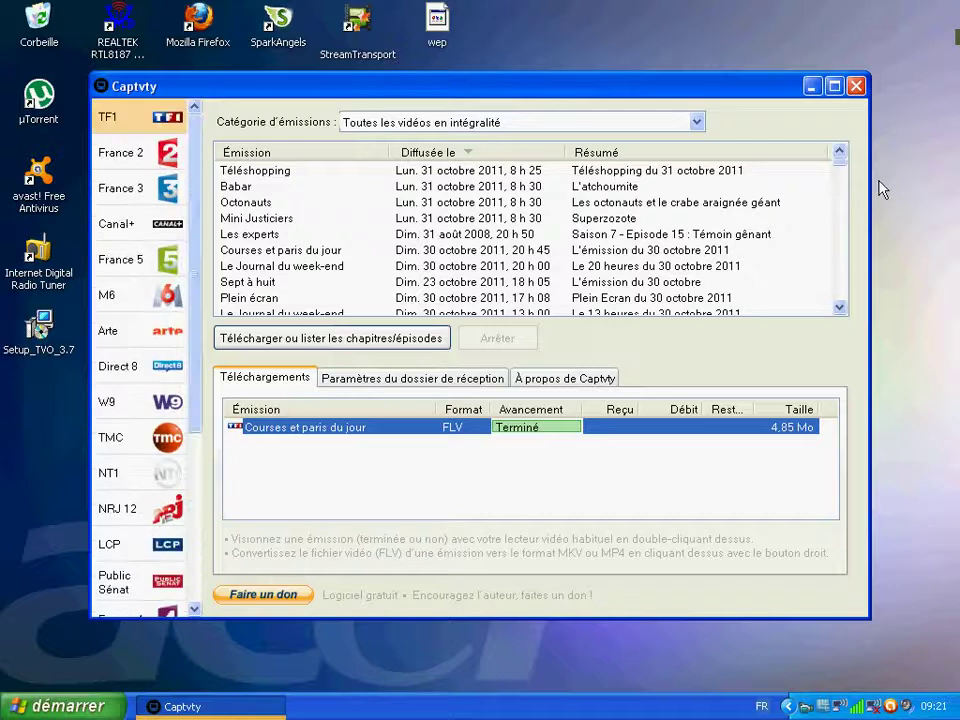